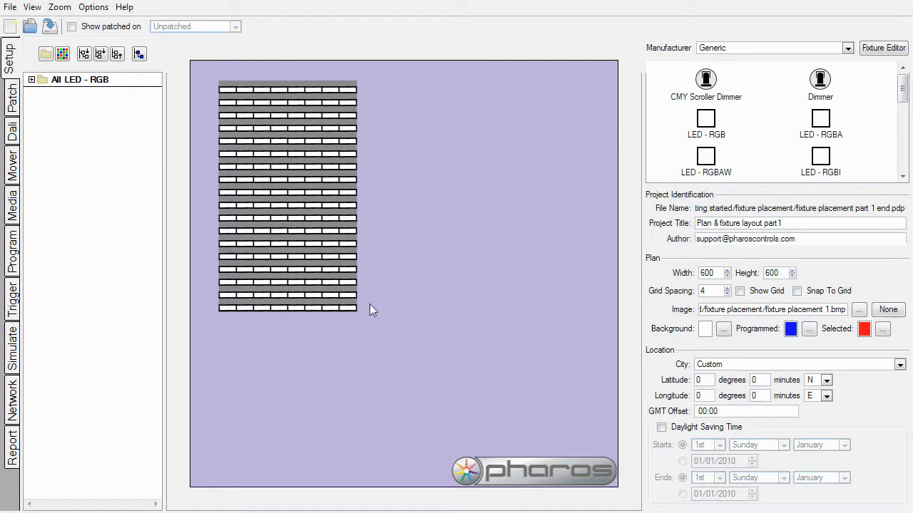
pyautogui.click(347, 311)
pyautogui.rightClick(348, 309)
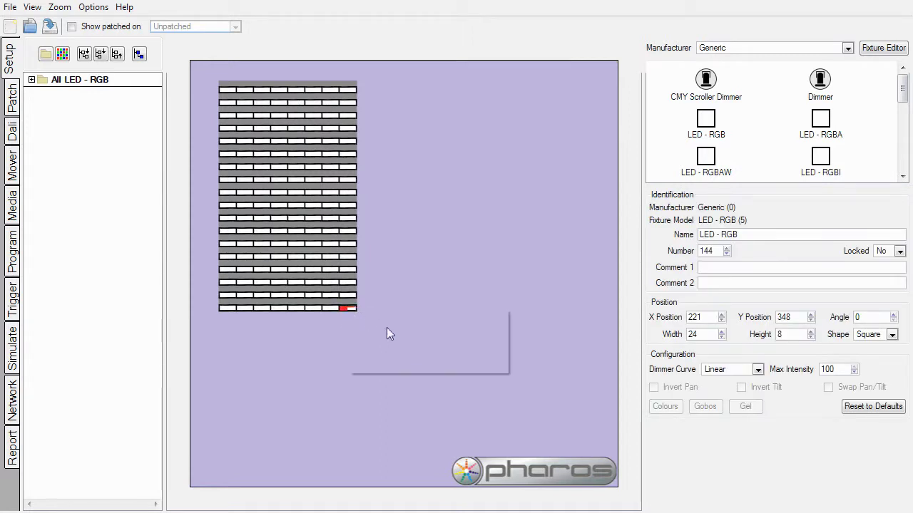
pyautogui.click(388, 331)
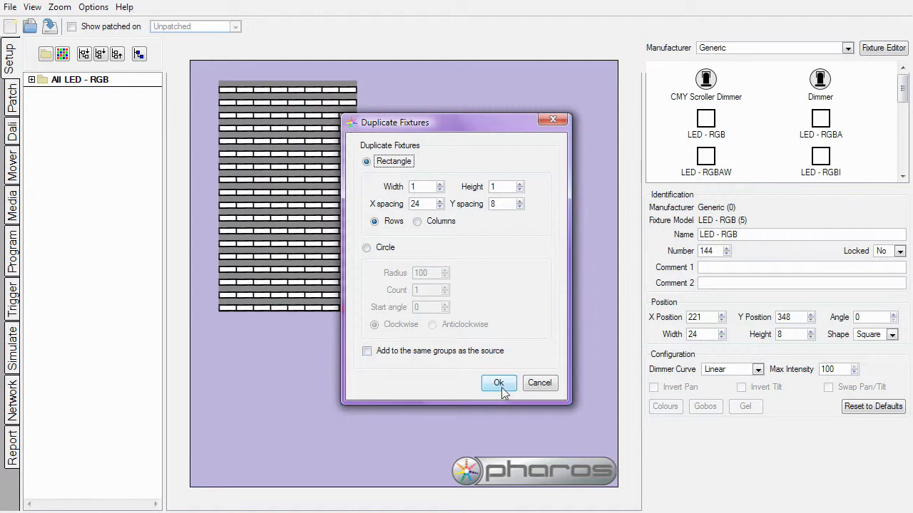
pyautogui.click(534, 387)
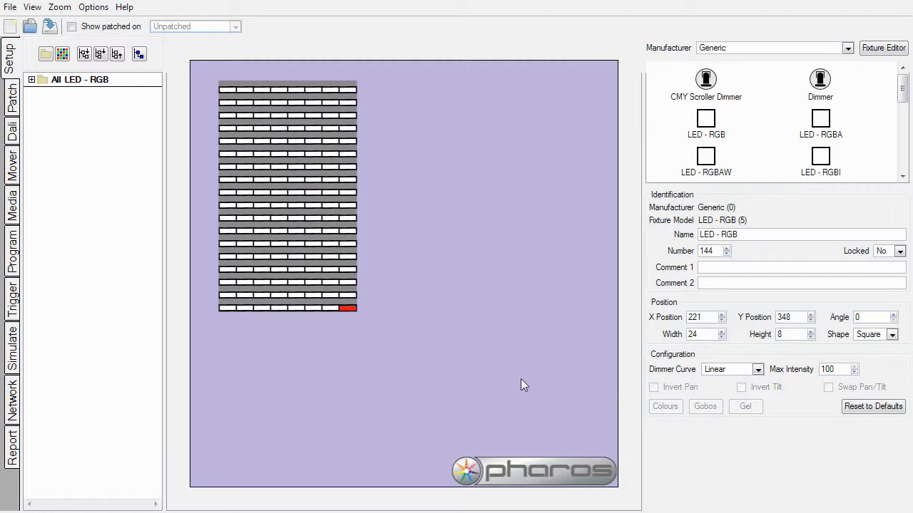
# Set the plan's background image to fixture placement 2.bmp
pyautogui.click(520, 380)
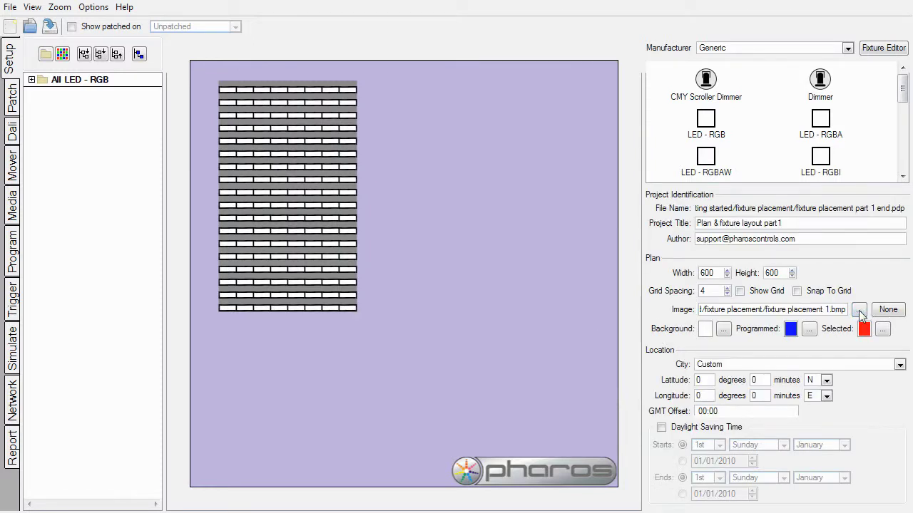
pyautogui.click(860, 312)
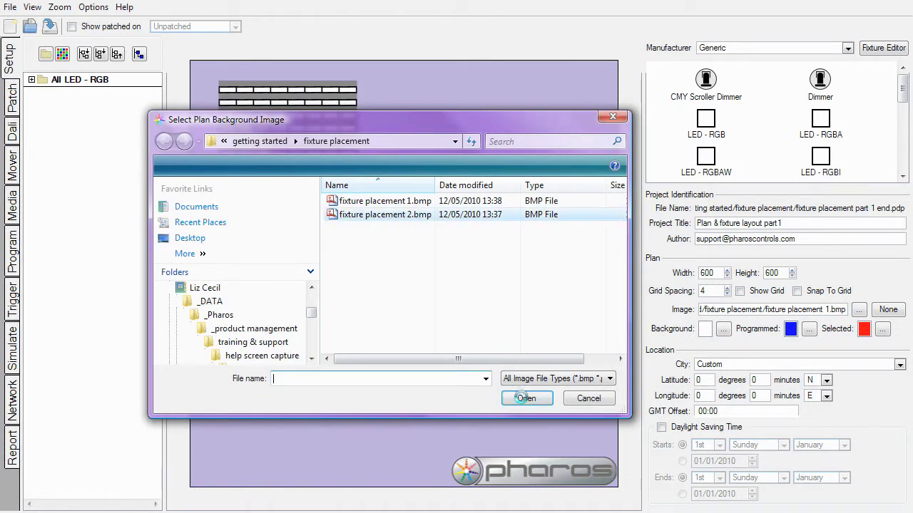
pyautogui.click(521, 399)
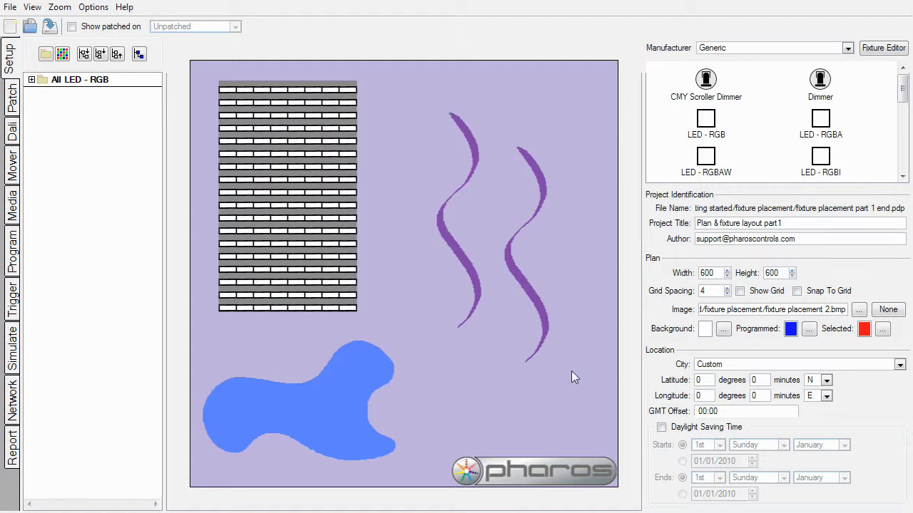
# Place an LED - RGB fixture on the blue shape's upper-left edge and make it circular, 10 wide and 10 high
pyautogui.click(705, 122)
pyautogui.moveTo(705, 123); pyautogui.dragTo(236, 380)
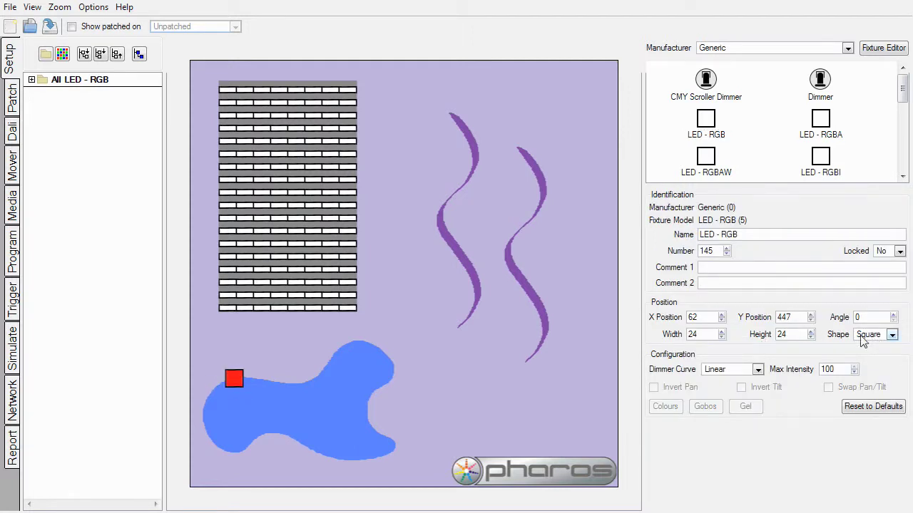
pyautogui.click(868, 335)
pyautogui.click(870, 356)
pyautogui.moveTo(716, 337); pyautogui.dragTo(686, 340)
pyautogui.write('10')
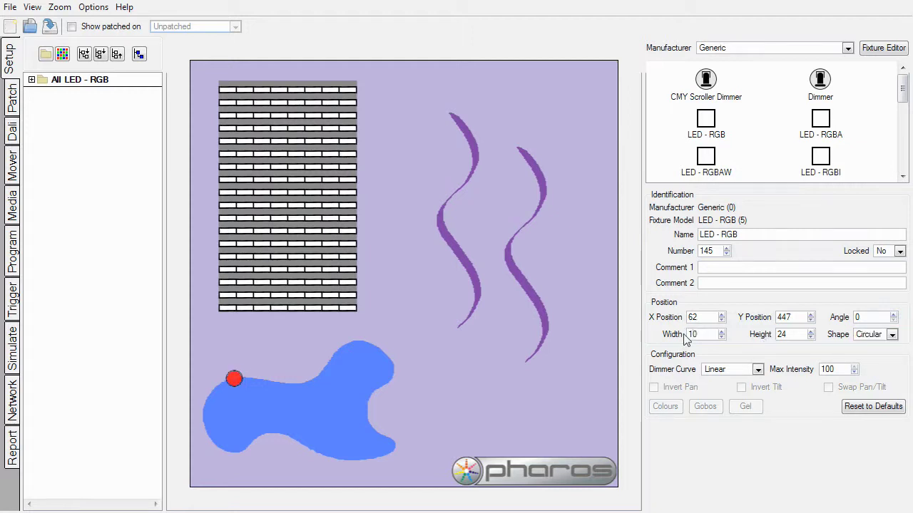
pyautogui.moveTo(792, 336); pyautogui.dragTo(773, 334)
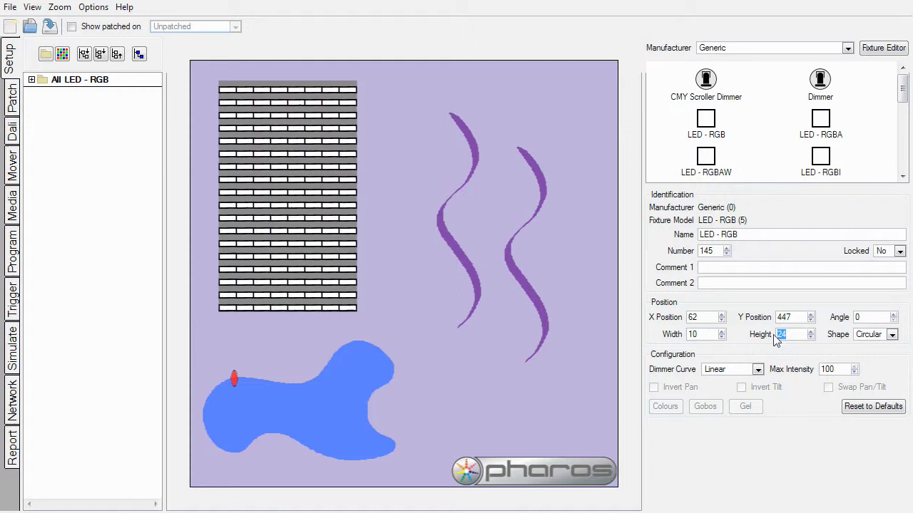
pyautogui.write('10')
# Duplicate the new circular fixture in a circle with radius 50, count 6 and anticlockwise order
pyautogui.rightClick(233, 378)
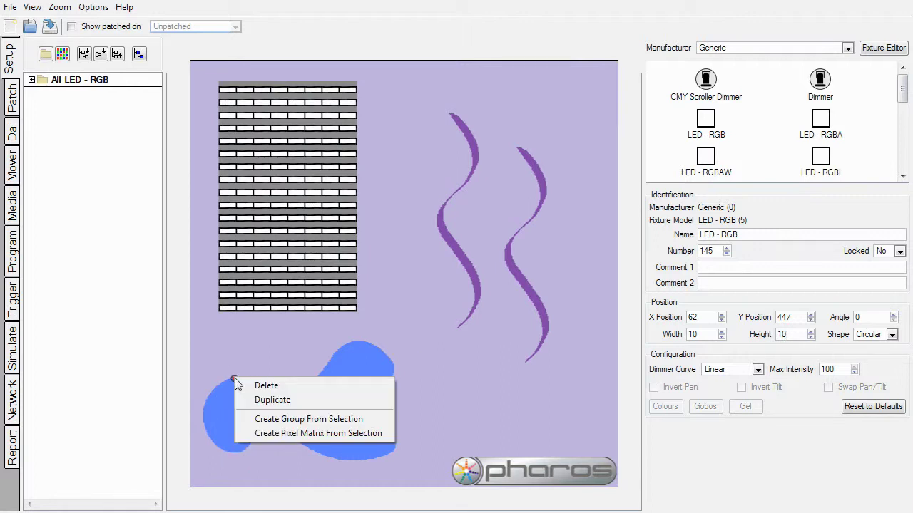
pyautogui.click(272, 400)
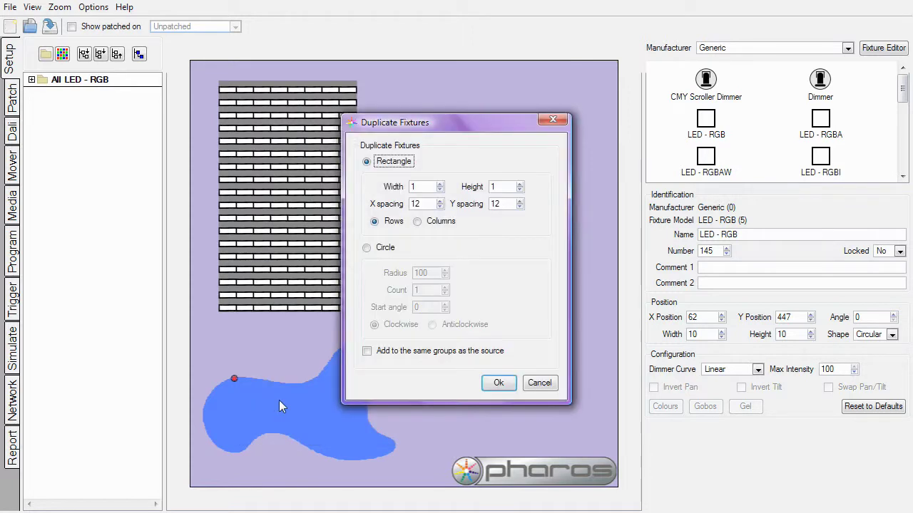
pyautogui.click(366, 248)
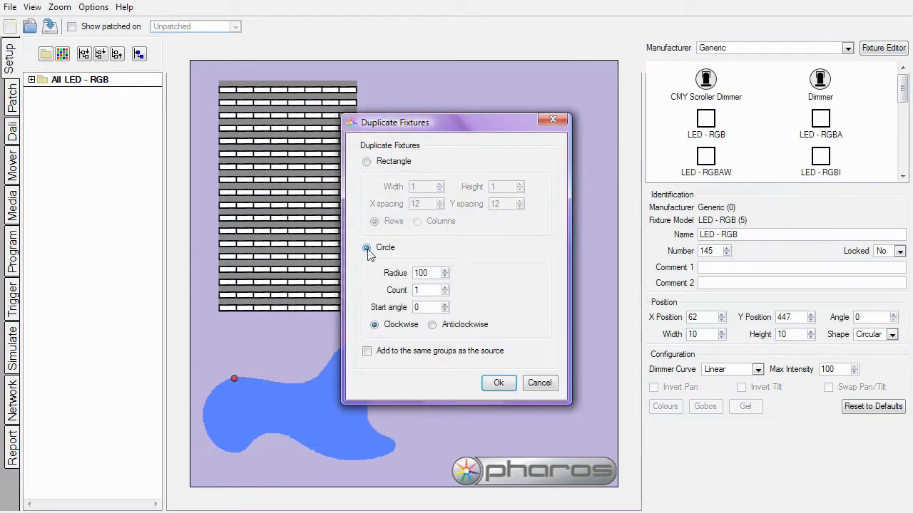
pyautogui.moveTo(430, 273); pyautogui.dragTo(413, 272)
pyautogui.write('50')
pyautogui.click(444, 288)
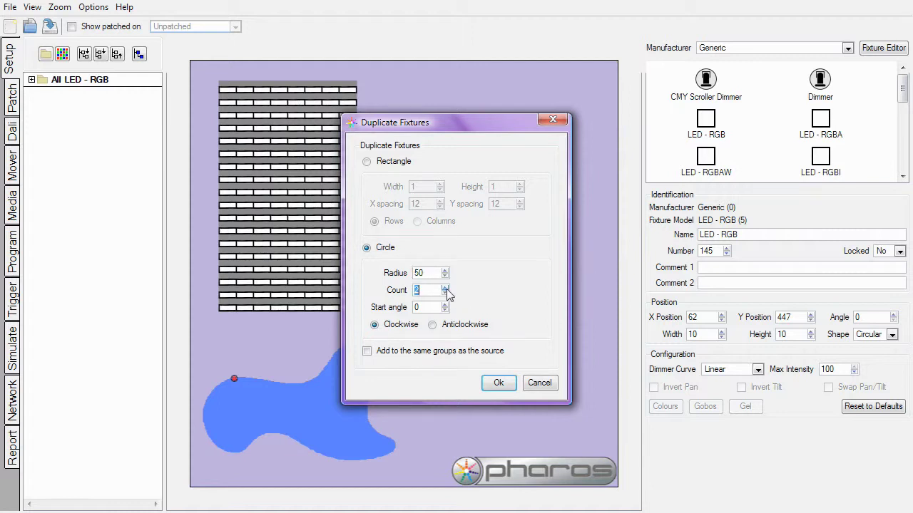
pyautogui.write('6')
pyautogui.click(432, 324)
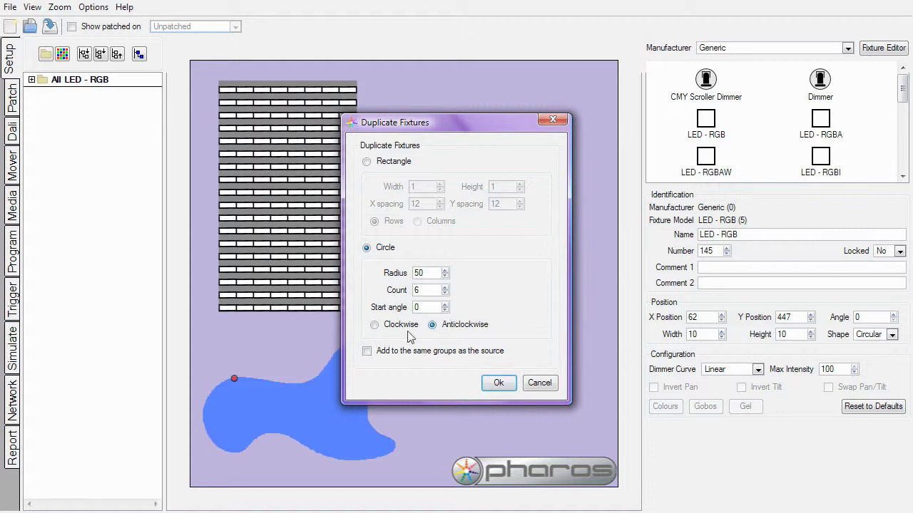
pyautogui.click(498, 384)
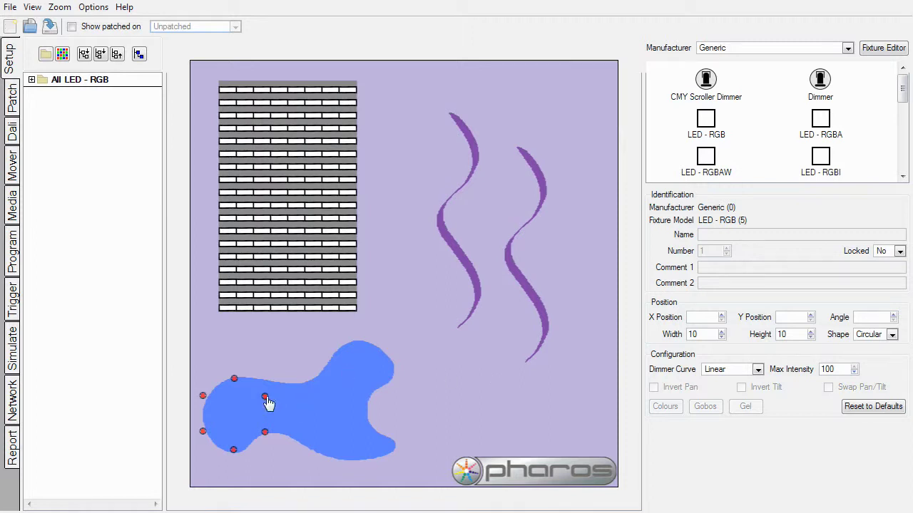
# Move the fixture lying inside the blue shape to its lower edge and copy it at intervals around the rest of the outline
pyautogui.moveTo(265, 396); pyautogui.dragTo(297, 437)
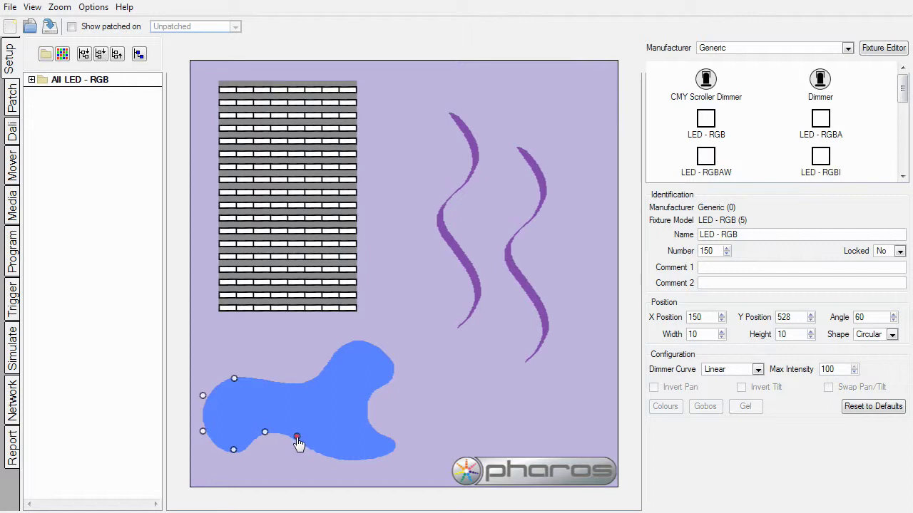
pyautogui.moveTo(298, 442); pyautogui.dragTo(331, 457)
pyautogui.moveTo(334, 460); pyautogui.dragTo(367, 457)
pyautogui.moveTo(370, 450); pyautogui.dragTo(265, 381)
pyautogui.click(374, 435)
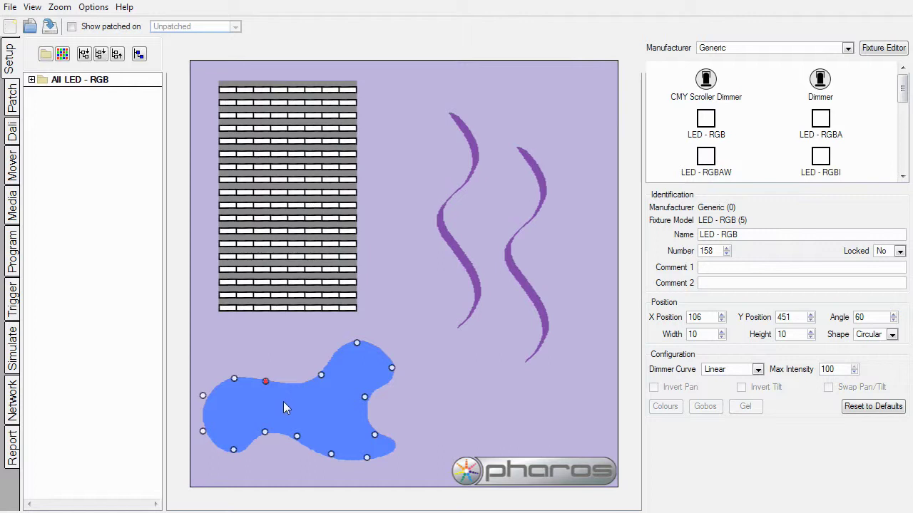
# Nudge the two leftmost fixtures of the blue shape inward onto its outline
pyautogui.click(234, 381)
pyautogui.press('Tab')
pyautogui.press('Tab')
pyautogui.press('Tab')
pyautogui.press('Tab')
pyautogui.hotkey('shift', 'Tab')
pyautogui.hotkey('shift', 'Tab')
pyautogui.hotkey('shift', 'Tab')
pyautogui.press('Tab')
pyautogui.press('Tab')
pyautogui.press('Down')
pyautogui.press('Down')
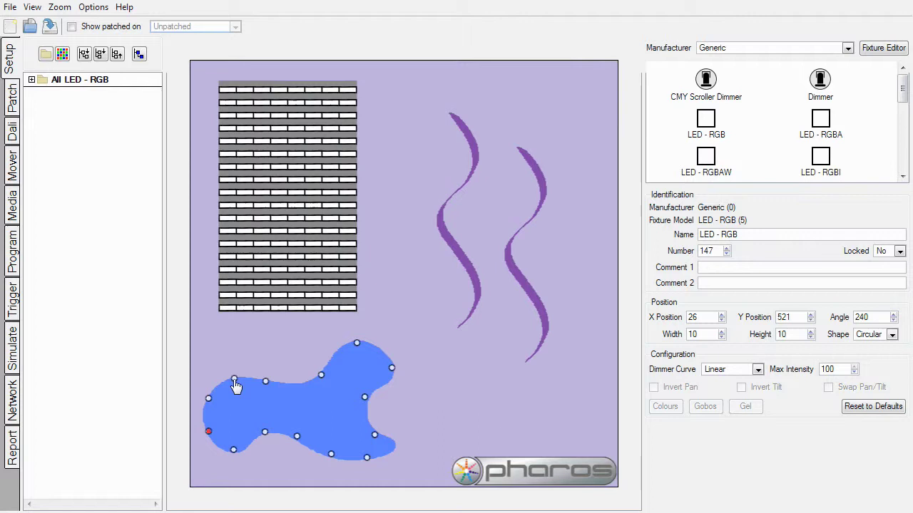
# Nudge the two fixtures around the blue shape's lower-right lobe up onto its outline
pyautogui.press('Tab')
pyautogui.press('Tab')
pyautogui.press('Tab')
pyautogui.press('Tab')
pyautogui.press('Tab')
pyautogui.press('Tab')
pyautogui.press('Left')
pyautogui.press('Left')
pyautogui.press('Left')
pyautogui.press('Left')
pyautogui.press('Up')
pyautogui.press('Up')
pyautogui.press('Up')
pyautogui.press('Up')
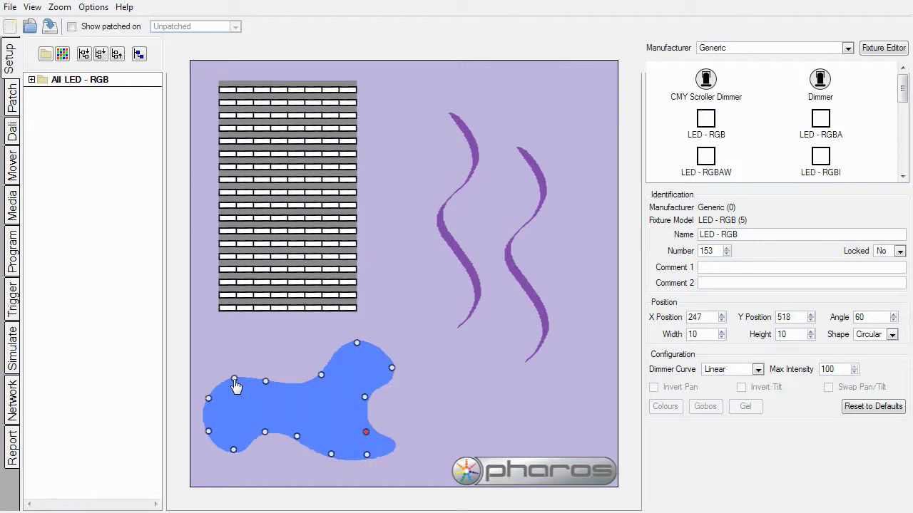
pyautogui.press('Up')
pyautogui.press('Up')
pyautogui.press('Up')
pyautogui.press('Up')
# Nudge the blue shape's topmost fixture slightly right and the fixture on the slope to its left slightly down
pyautogui.press('Tab')
pyautogui.press('Tab')
pyautogui.press('Tab')
pyautogui.press('Right')
pyautogui.press('Right')
pyautogui.press('Right')
pyautogui.press('Right')
pyautogui.press('Tab')
pyautogui.press('Down')
pyautogui.press('Down')
pyautogui.press('Down')
pyautogui.press('Down')
# Shift the fixture on the blue shape's upper edge, beside the first placed one, to X 118, Y 455
pyautogui.press('Tab')
pyautogui.press('Right')
pyautogui.press('Right')
pyautogui.press('Right')
pyautogui.press('Right')
pyautogui.press('Right')
pyautogui.press('Right')
pyautogui.press('Right')
pyautogui.press('Right')
pyautogui.press('Right')
pyautogui.press('Right')
pyautogui.press('Right')
pyautogui.press('Right')
pyautogui.press('Down')
pyautogui.press('Down')
pyautogui.press('Down')
pyautogui.press('Down')
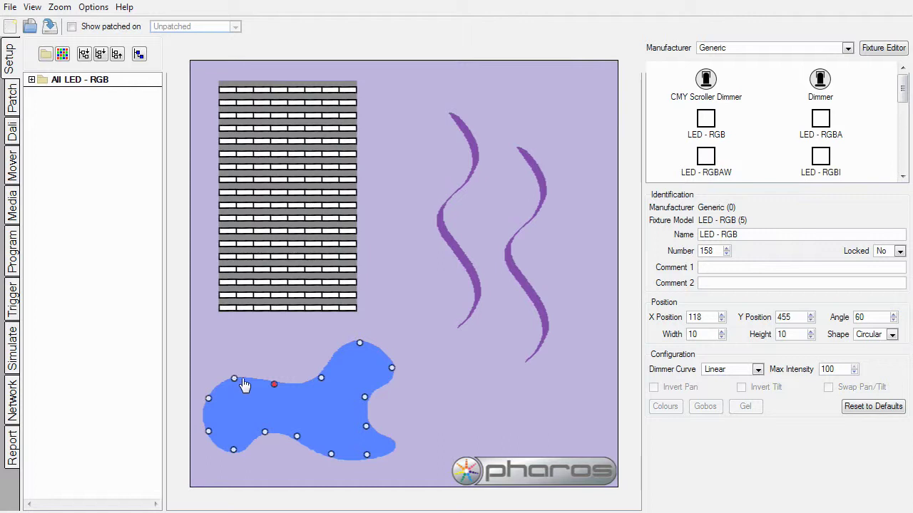
# Copy that fixture to the top of the left purple curve and duplicate it into a single column of six with Y spacing 16
pyautogui.click(273, 385)
pyautogui.moveTo(274, 385); pyautogui.dragTo(456, 119)
pyautogui.rightClick(456, 120)
pyautogui.click(485, 140)
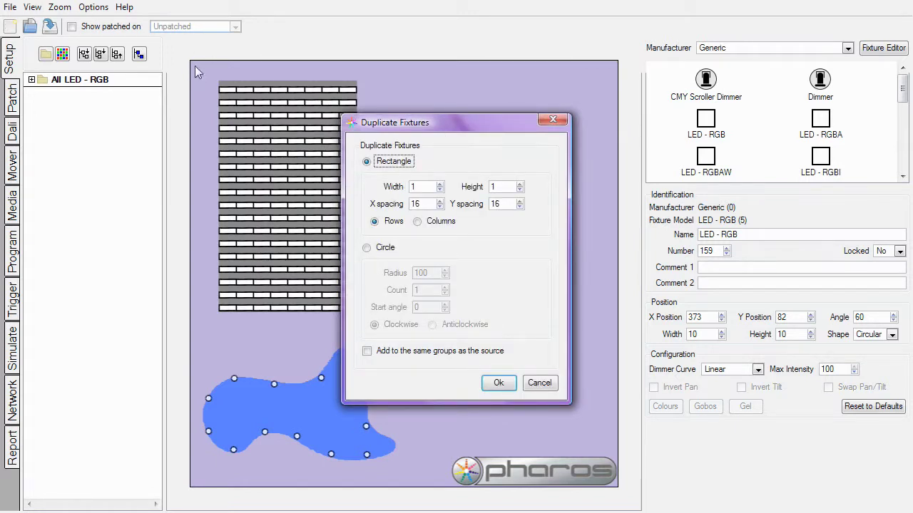
pyautogui.click(440, 185)
pyautogui.click(440, 190)
pyautogui.click(440, 190)
pyautogui.click(440, 189)
pyautogui.click(439, 183)
pyautogui.click(440, 183)
pyautogui.click(520, 189)
pyautogui.click(520, 190)
pyautogui.click(520, 190)
pyautogui.write('1')
pyautogui.click(520, 184)
pyautogui.click(499, 384)
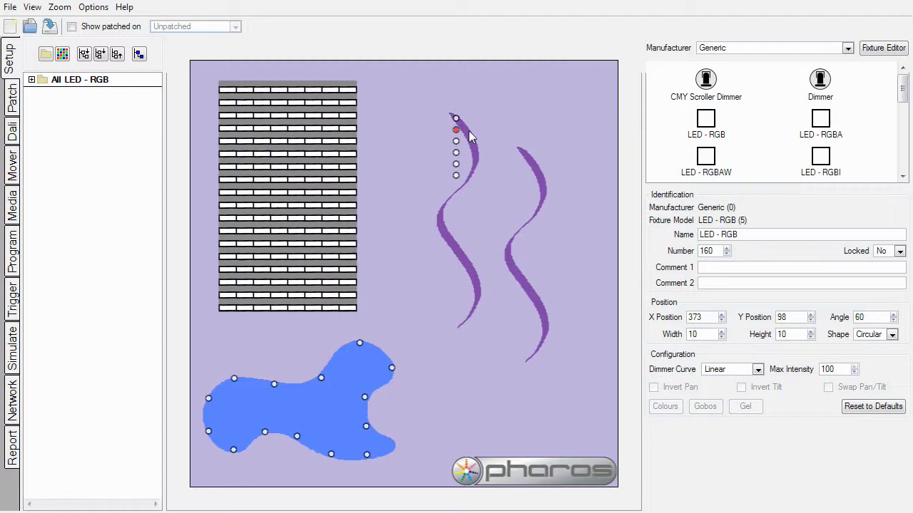
# Move the five duplicated fixtures onto the upper bend of the left purple curve, evenly spaced
pyautogui.press('Right')
pyautogui.press('Right')
pyautogui.press('Right')
pyautogui.press('Tab')
pyautogui.moveTo(456, 142); pyautogui.dragTo(471, 173)
pyautogui.click(457, 175)
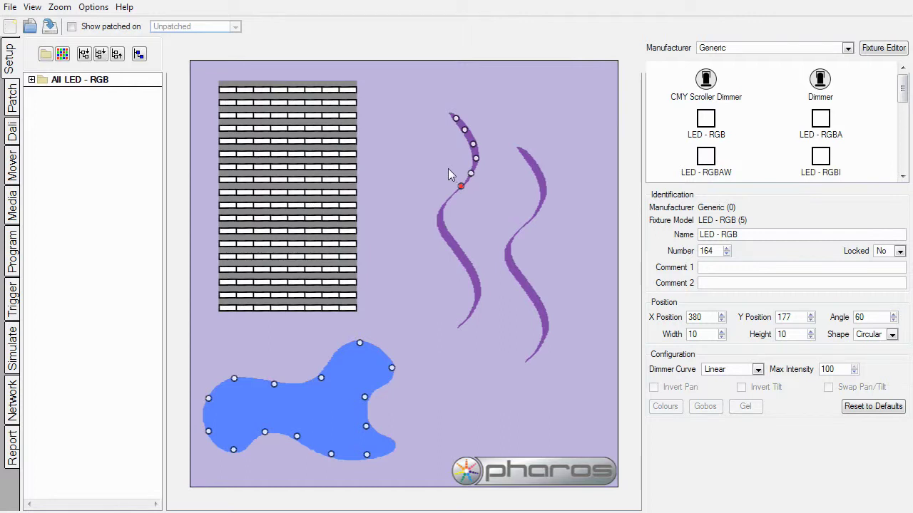
pyautogui.click(458, 179)
# Copy sets of the placed fixtures down the left purple curve to fill the rest of its length
pyautogui.moveTo(448, 167); pyautogui.dragTo(480, 193)
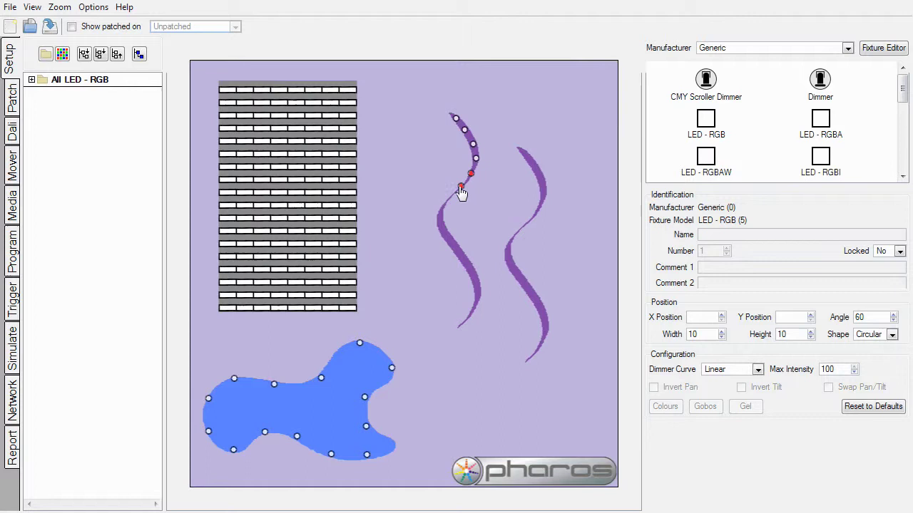
pyautogui.moveTo(461, 192); pyautogui.dragTo(439, 215)
pyautogui.click(470, 175)
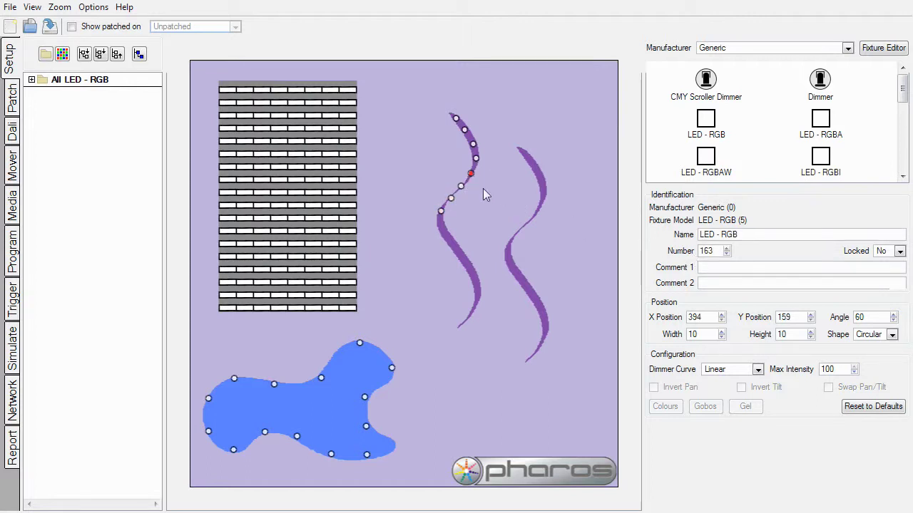
pyautogui.press('Down')
pyautogui.press('Down')
pyautogui.press('Down')
pyautogui.moveTo(441, 212); pyautogui.dragTo(447, 240)
pyautogui.moveTo(435, 111); pyautogui.dragTo(475, 317)
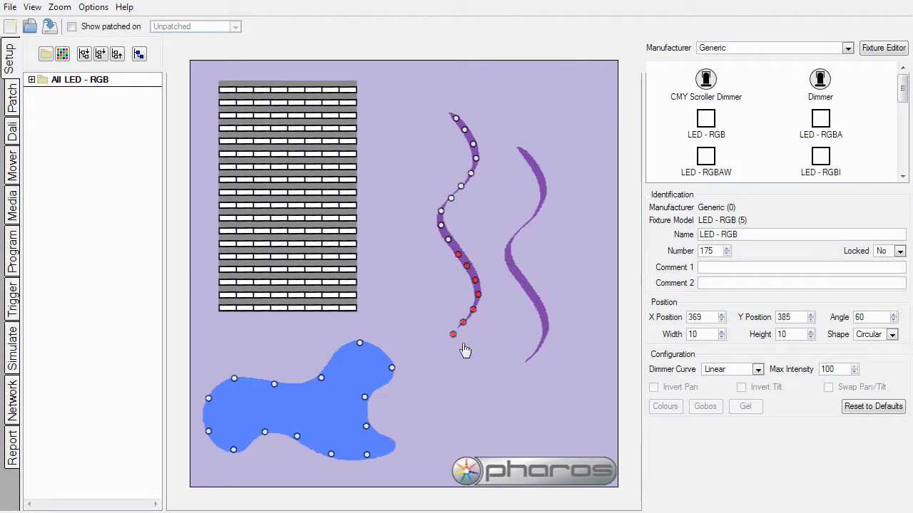
# Delete the surplus fixture beyond the lower end of the left purple curve
pyautogui.click(454, 334)
pyautogui.press('Delete')
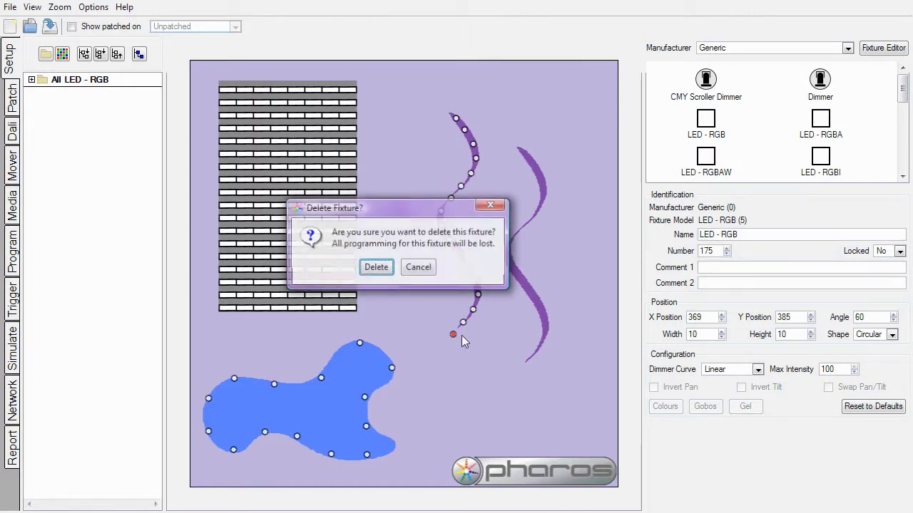
pyautogui.click(376, 268)
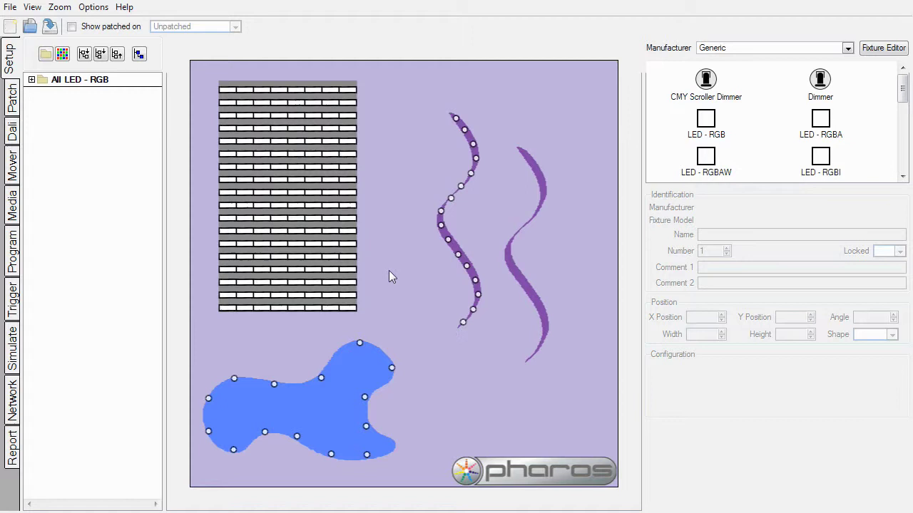
# Copy all fixtures of the left purple curve onto the right purple curve
pyautogui.moveTo(411, 87); pyautogui.dragTo(484, 335)
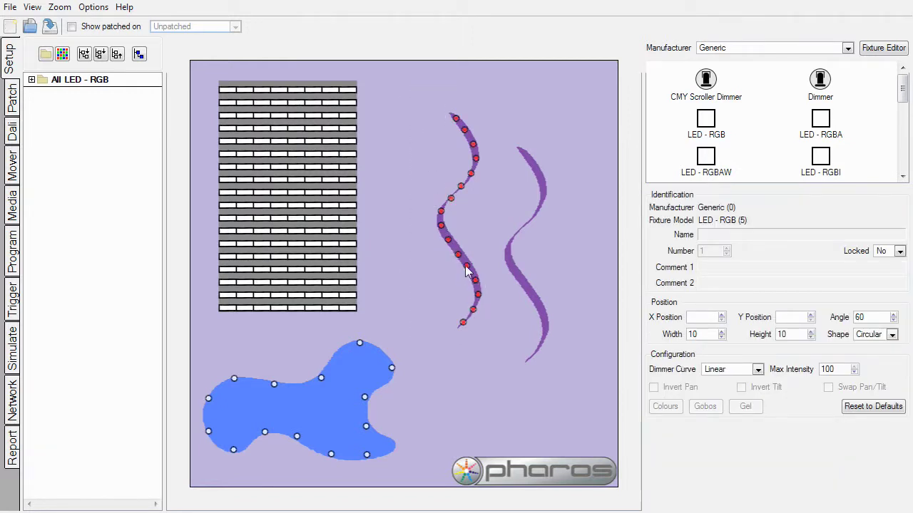
pyautogui.moveTo(467, 272); pyautogui.dragTo(532, 306)
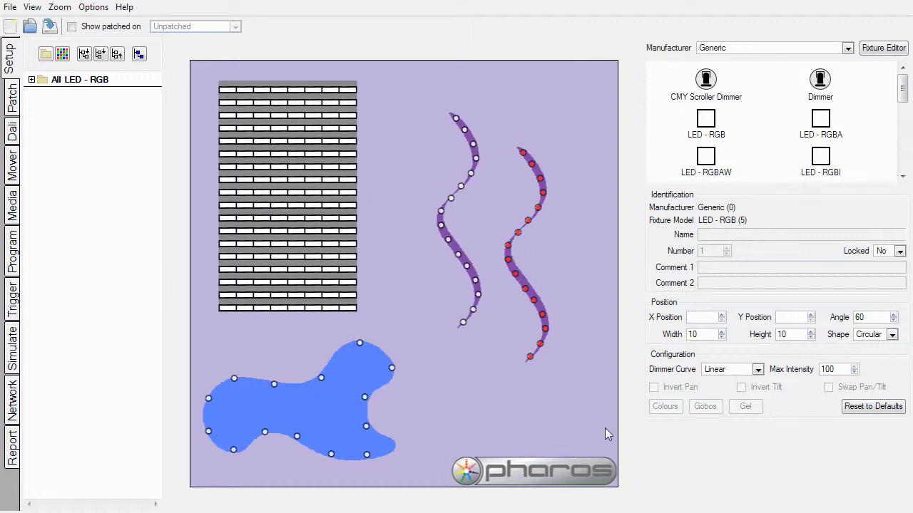
pyautogui.click(603, 435)
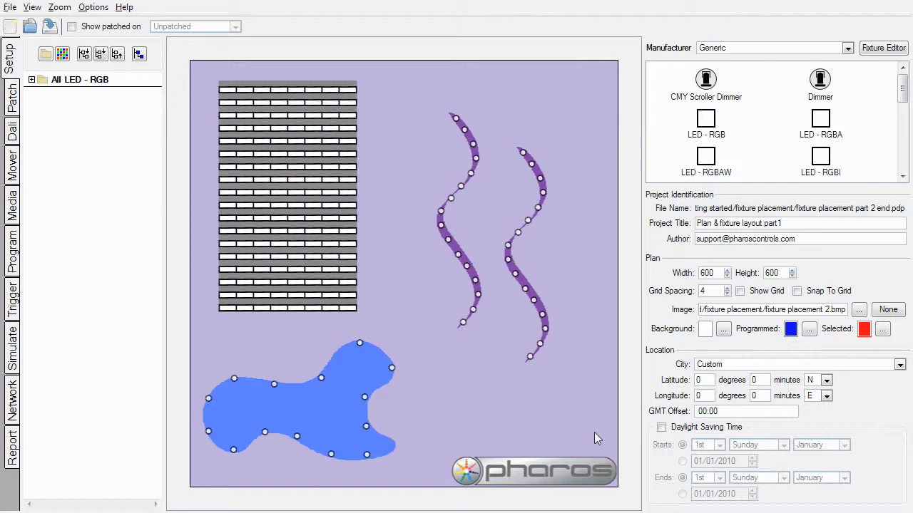
# Look at the fixture plan import and export options, and examine the fixture coordinates in water feature 201.csv in Notepad
pyautogui.click(10, 8)
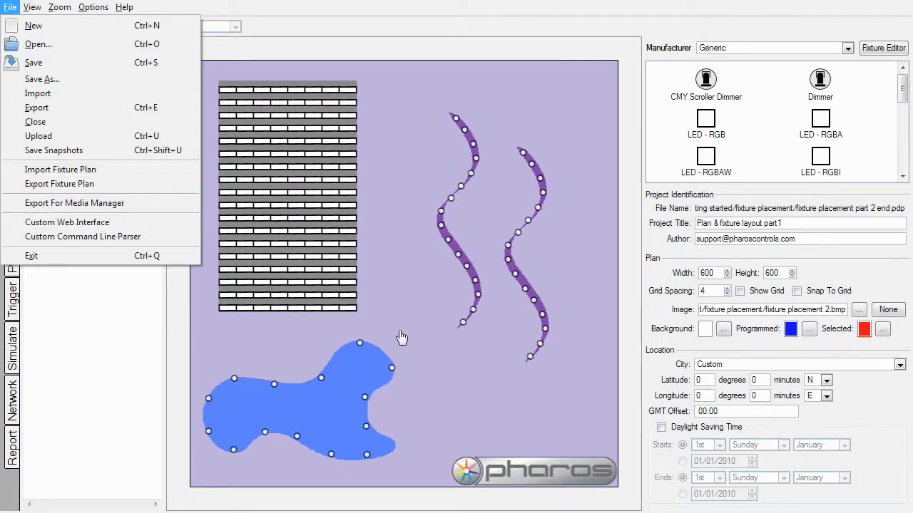
pyautogui.click(501, 390)
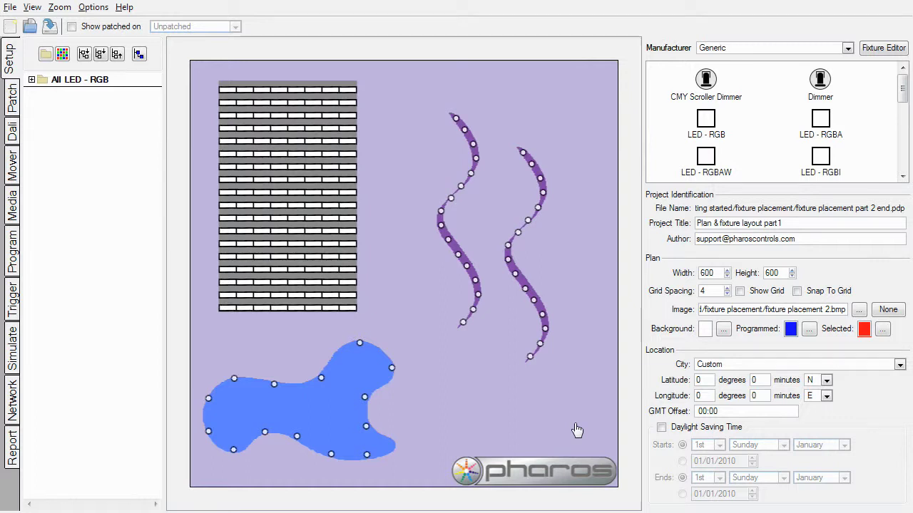
pyautogui.hotkey('alt', 'Tab')
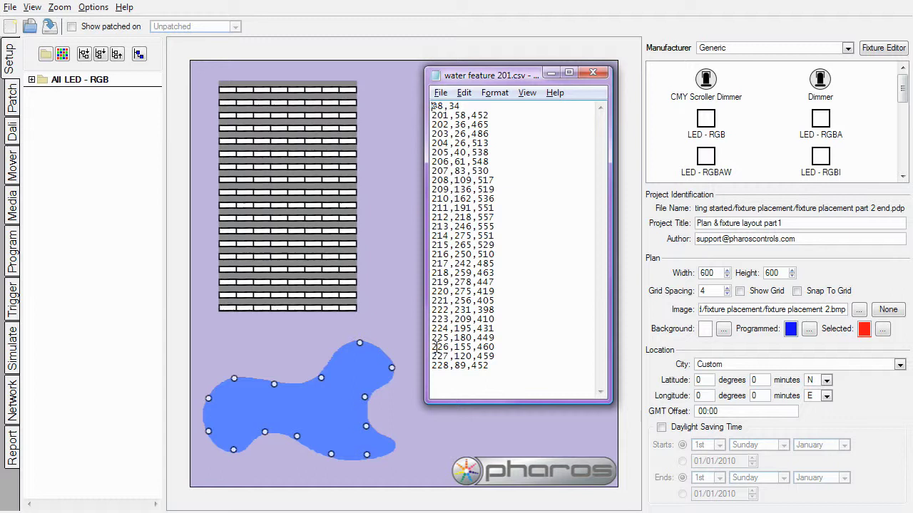
pyautogui.click(592, 440)
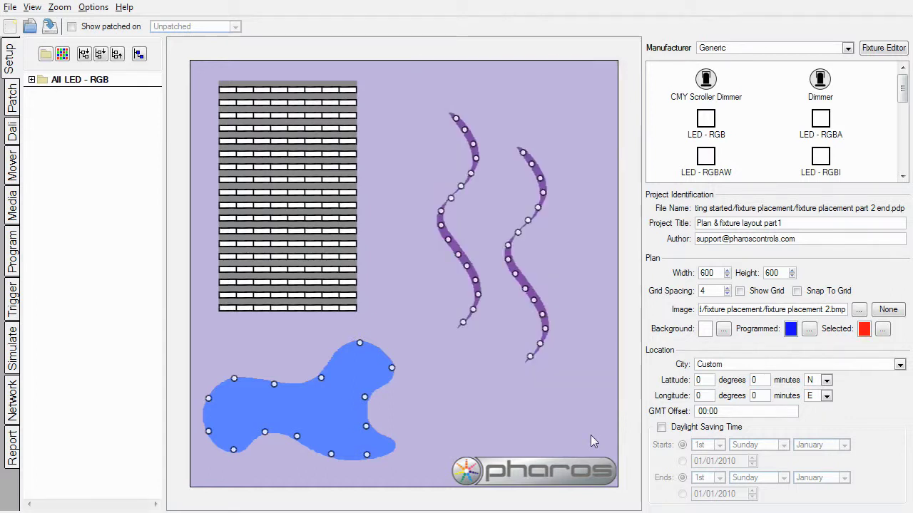